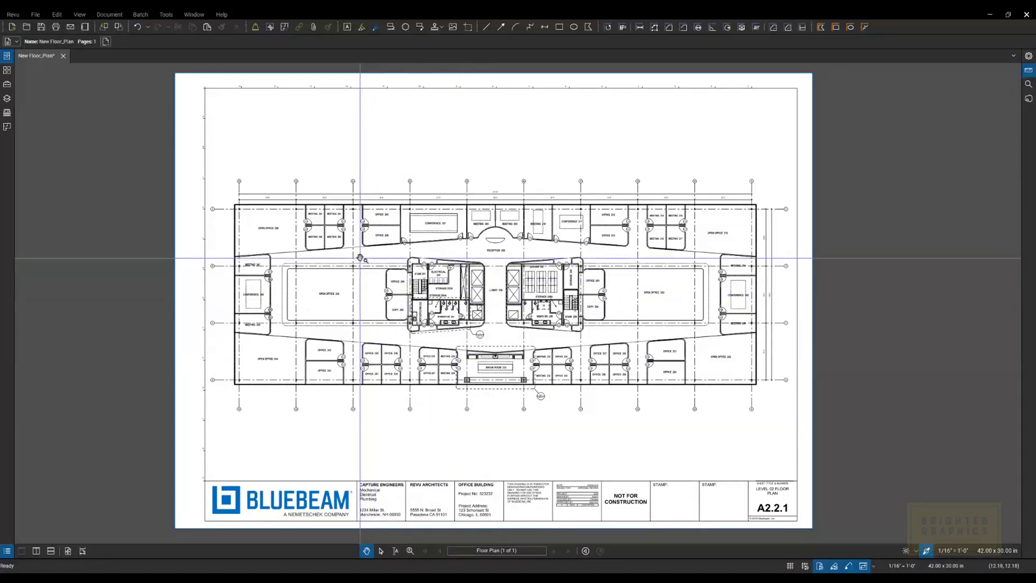
drag(361, 259, 383, 296)
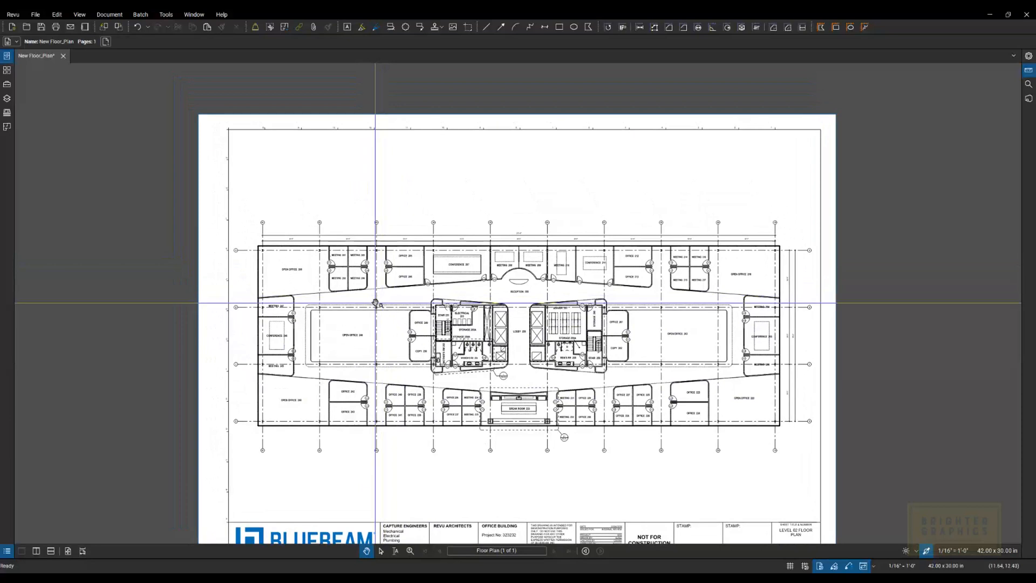
scroll(284, 241, up, 3)
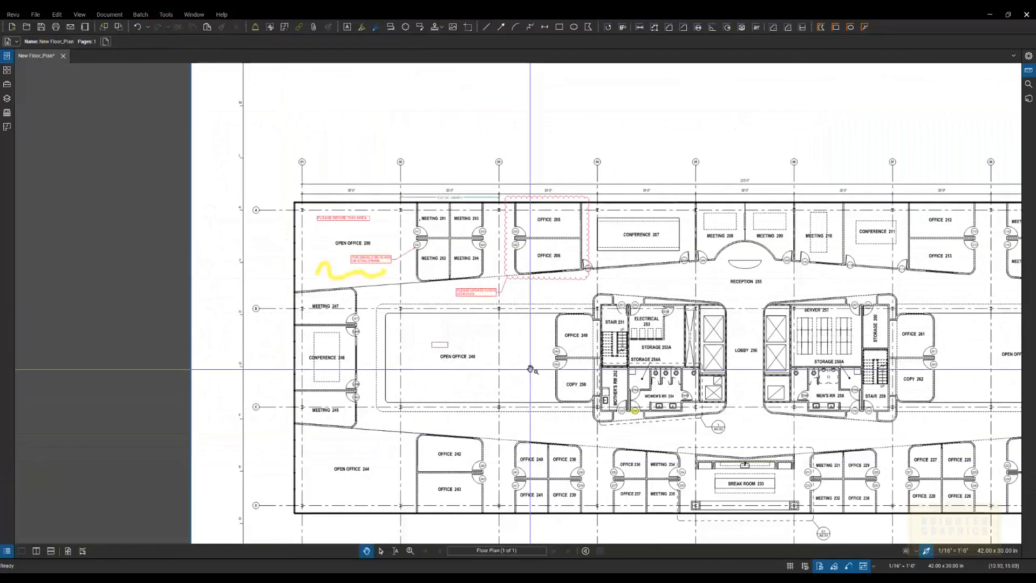
scroll(531, 369, down, 3)
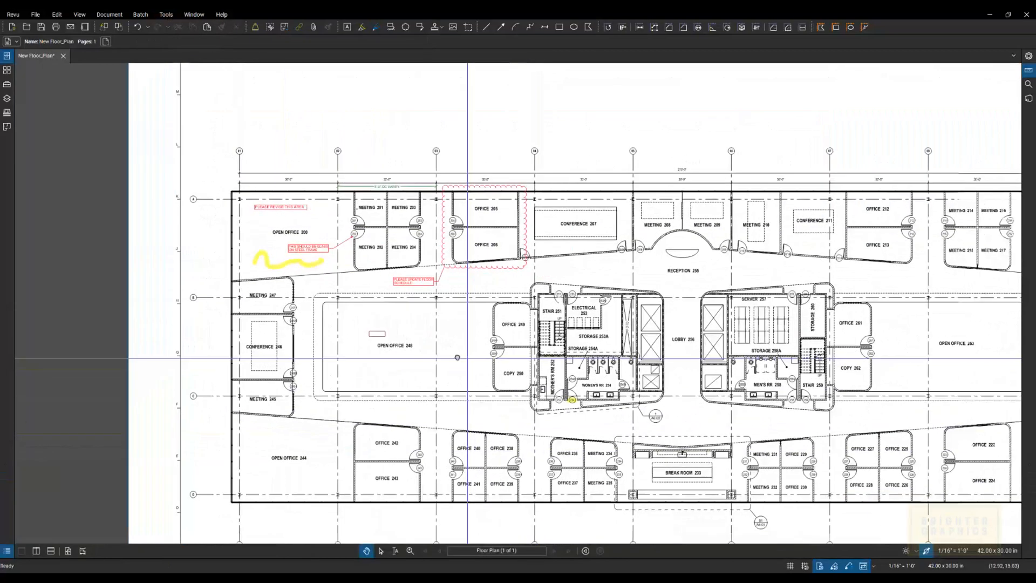
scroll(383, 369, down, 2)
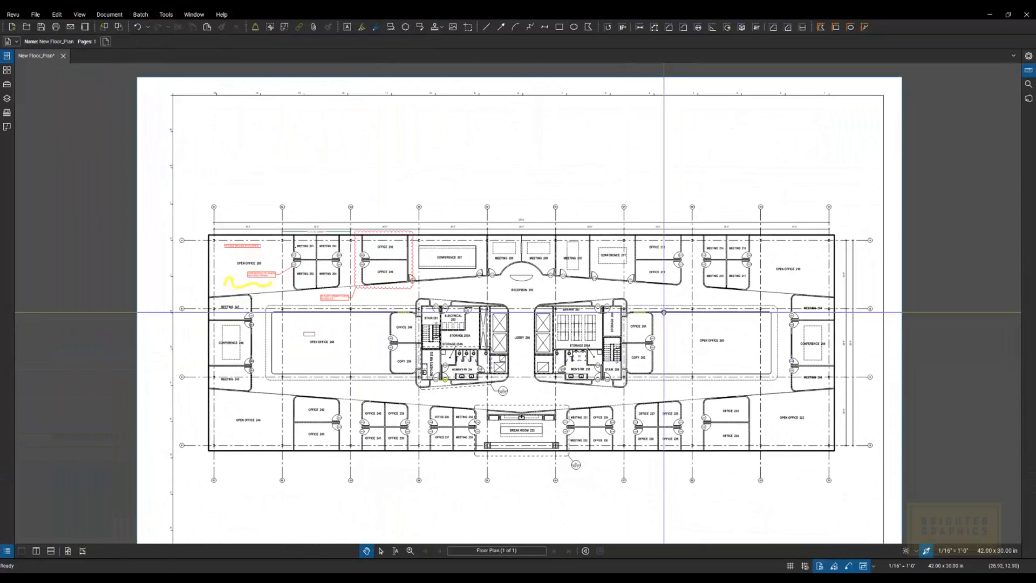
Step: Review the available measurement tools and display the page scale and measurement settings for the floor plan
click(167, 15)
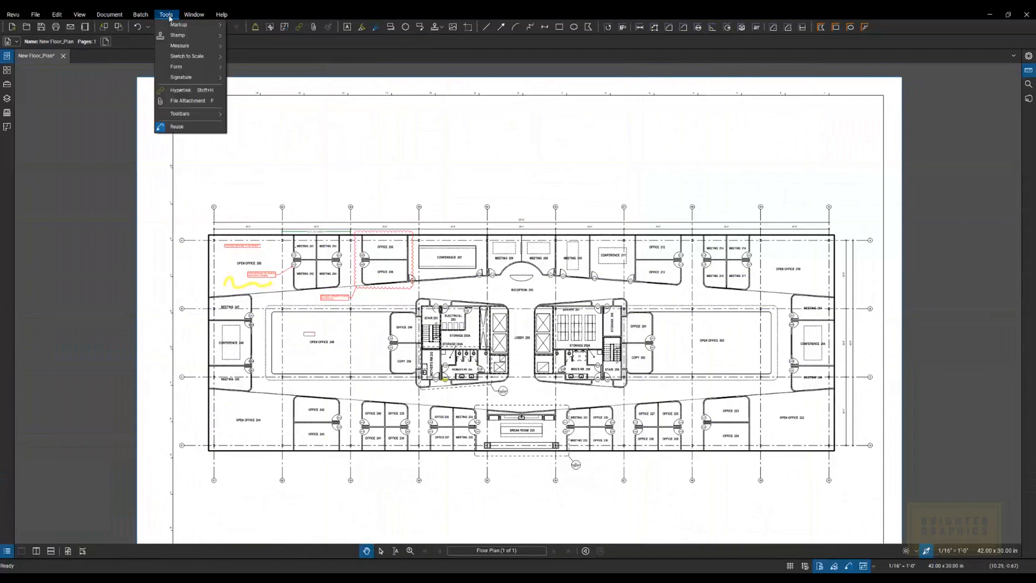
mouse_move(181, 48)
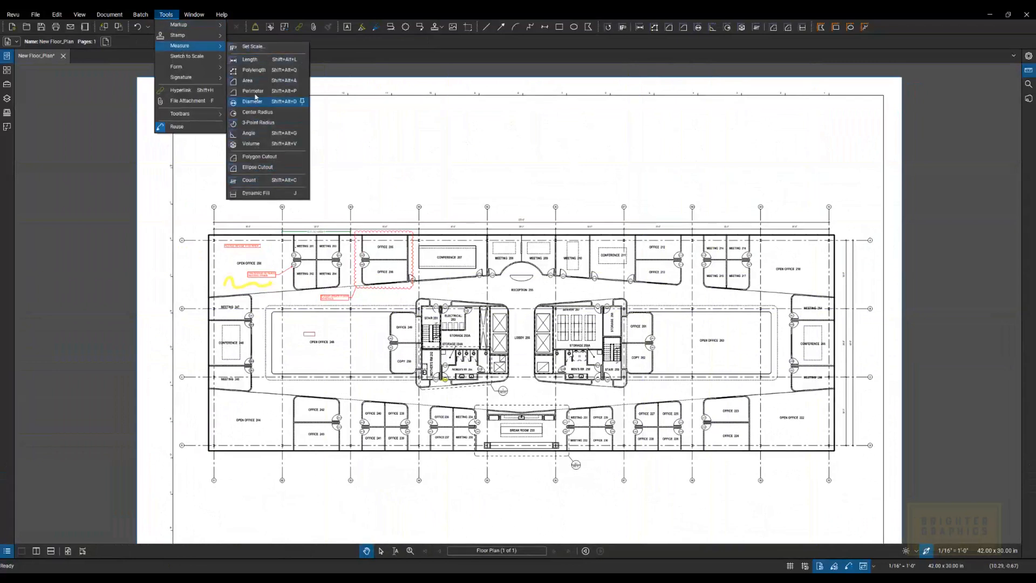
click(337, 45)
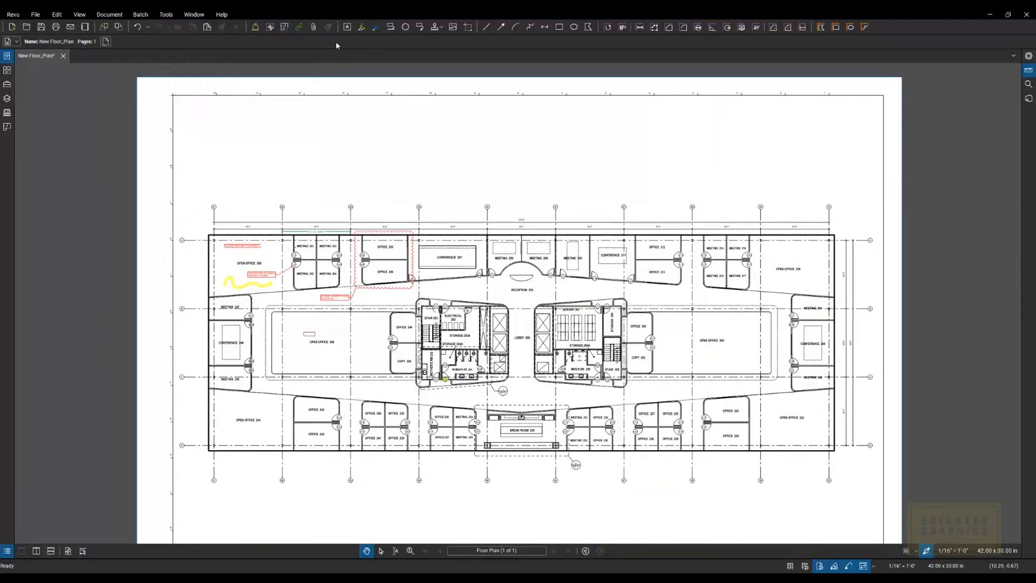
click(1028, 74)
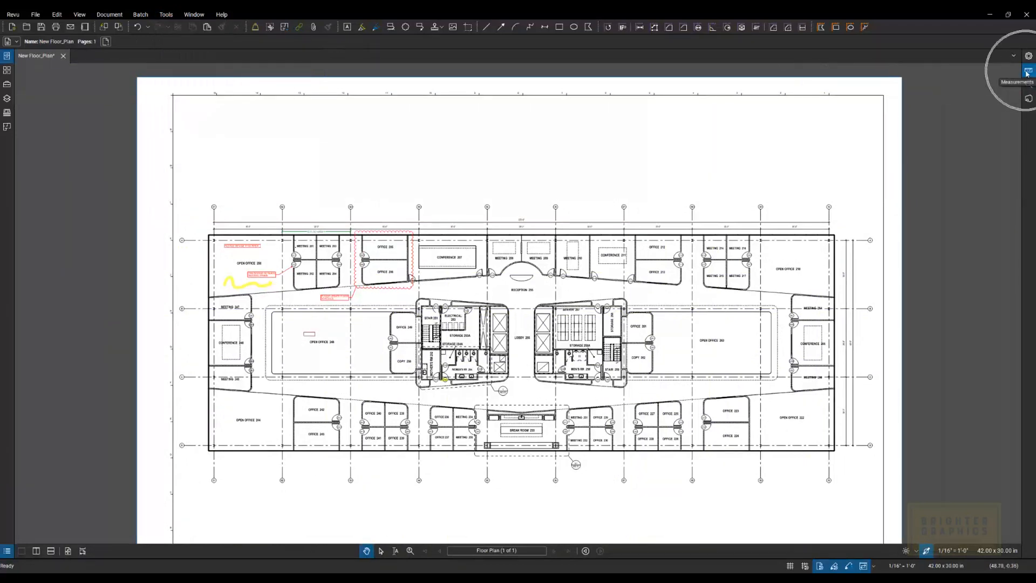
click(1027, 74)
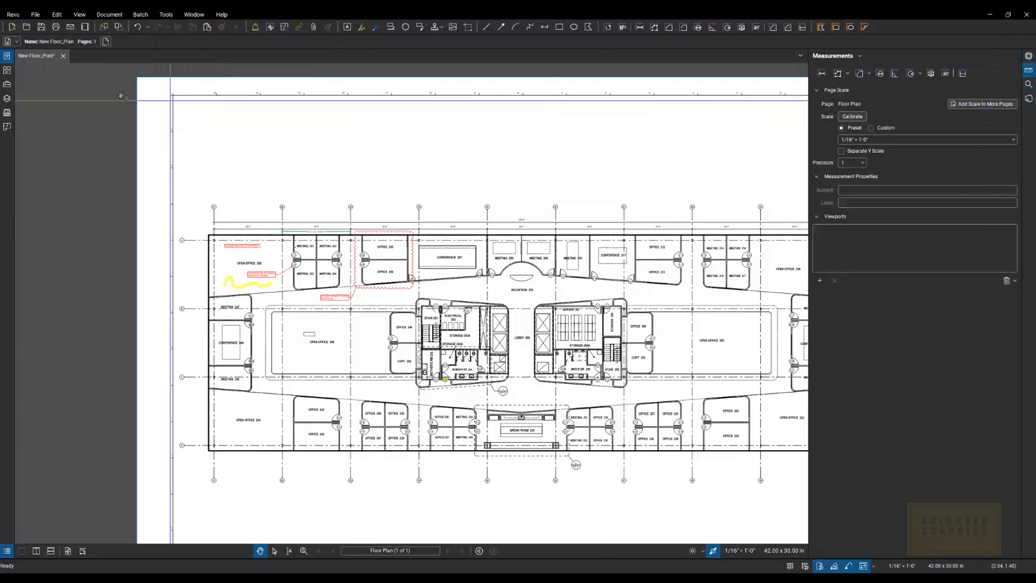
click(12, 15)
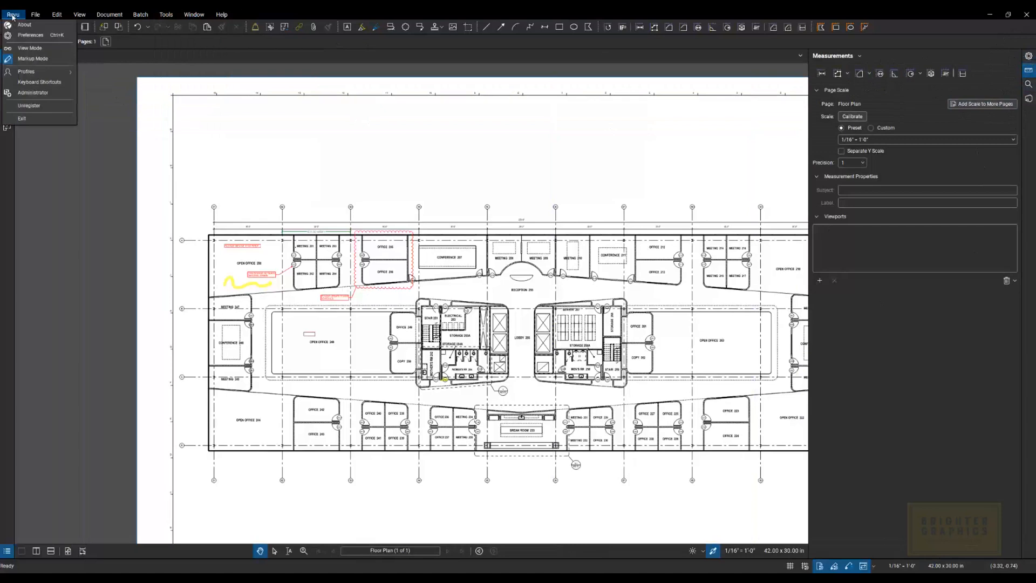
mouse_move(32, 71)
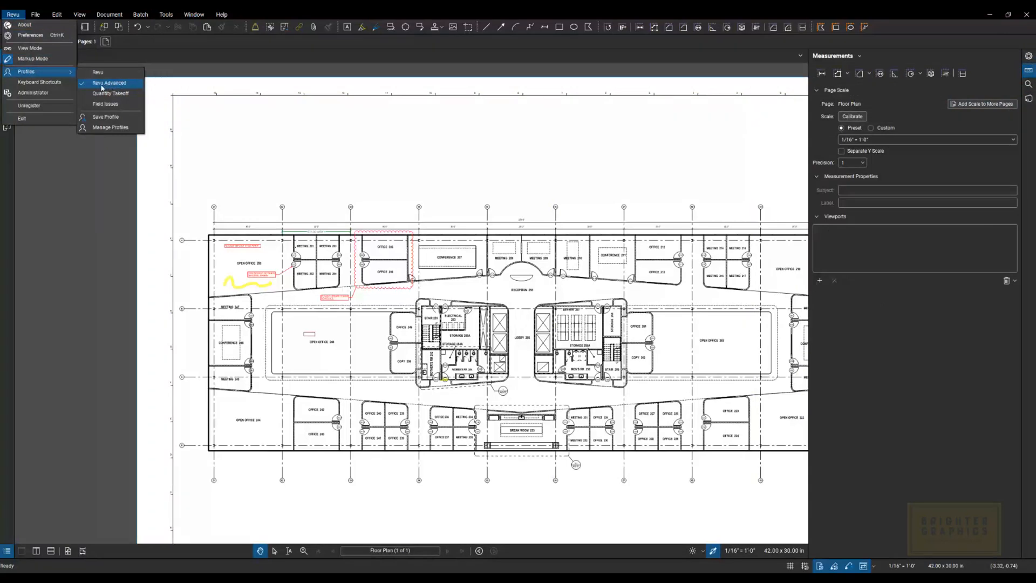
click(5, 167)
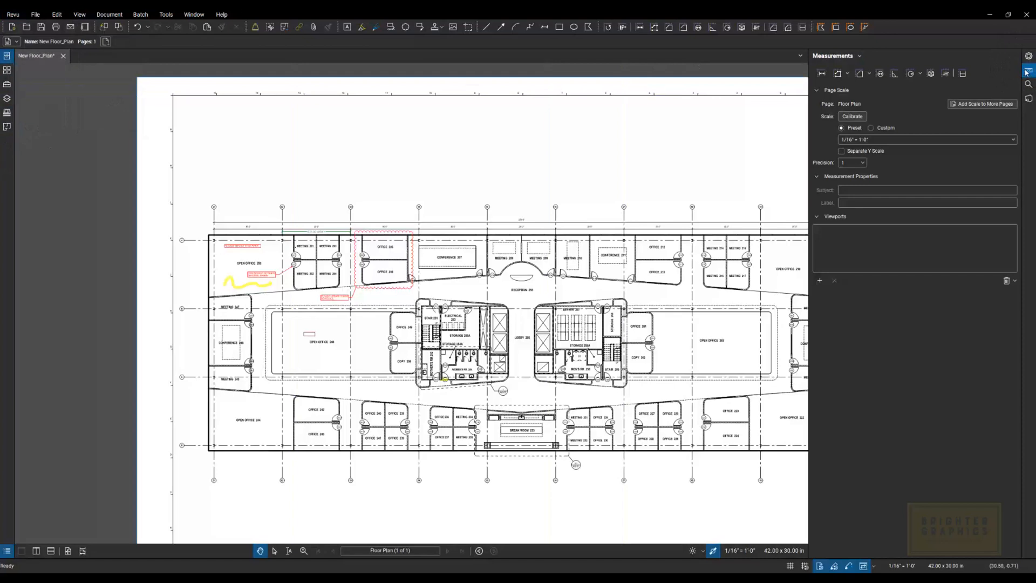
Step: Set the floor plan's page scale to the preset 1/4" = 1'-0"
drag(667, 212, 578, 218)
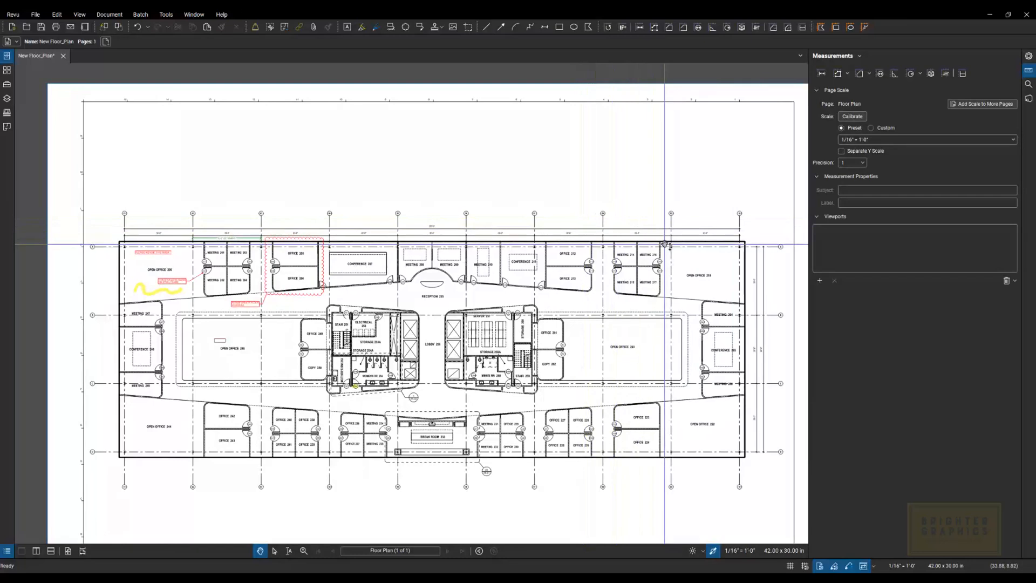
key(ctrl)
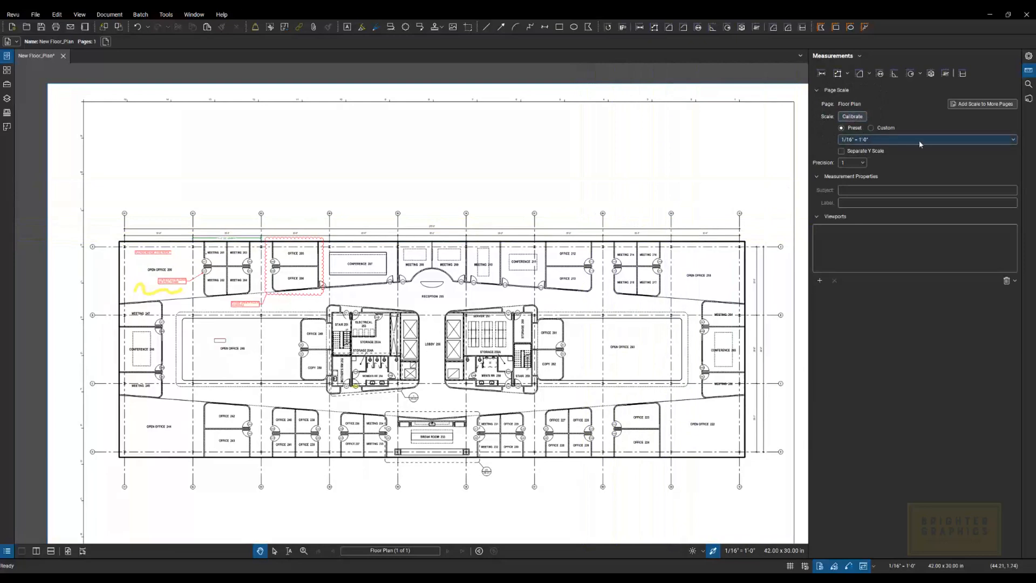
click(979, 140)
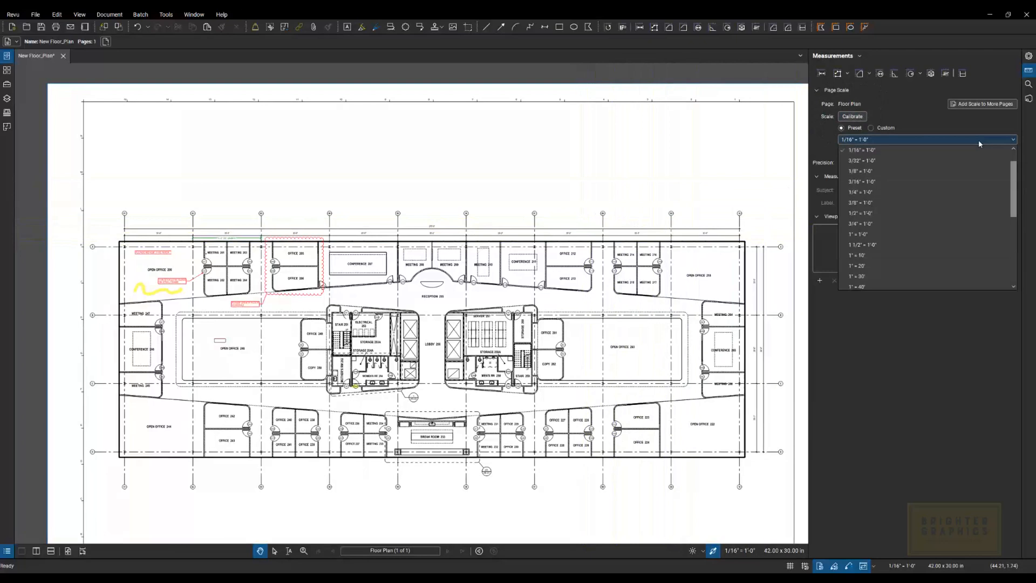
click(875, 193)
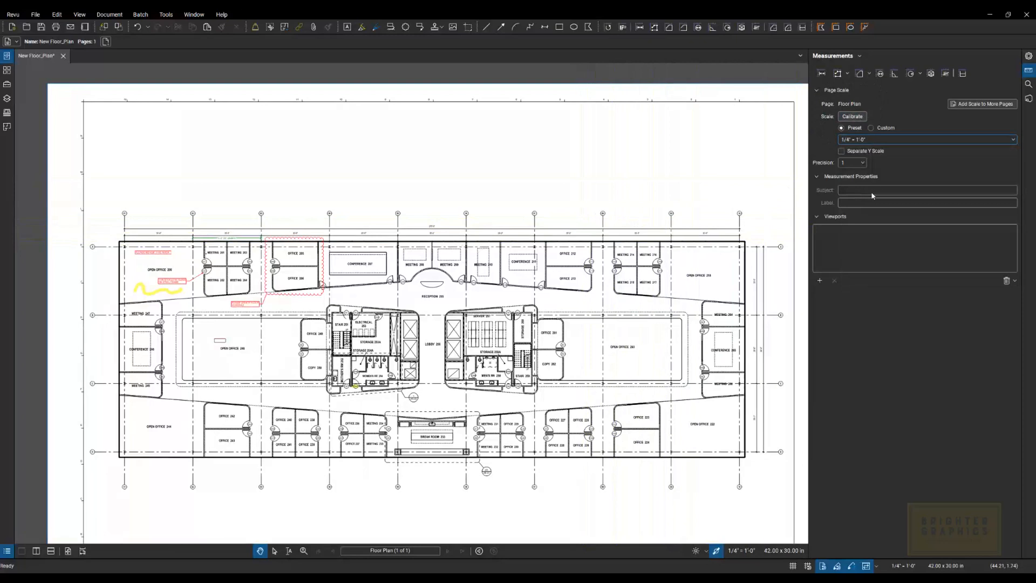
Step: Calibrate the page scale by picking grid lines B and C beside Conference 265 as the two points of the known dimension
click(855, 119)
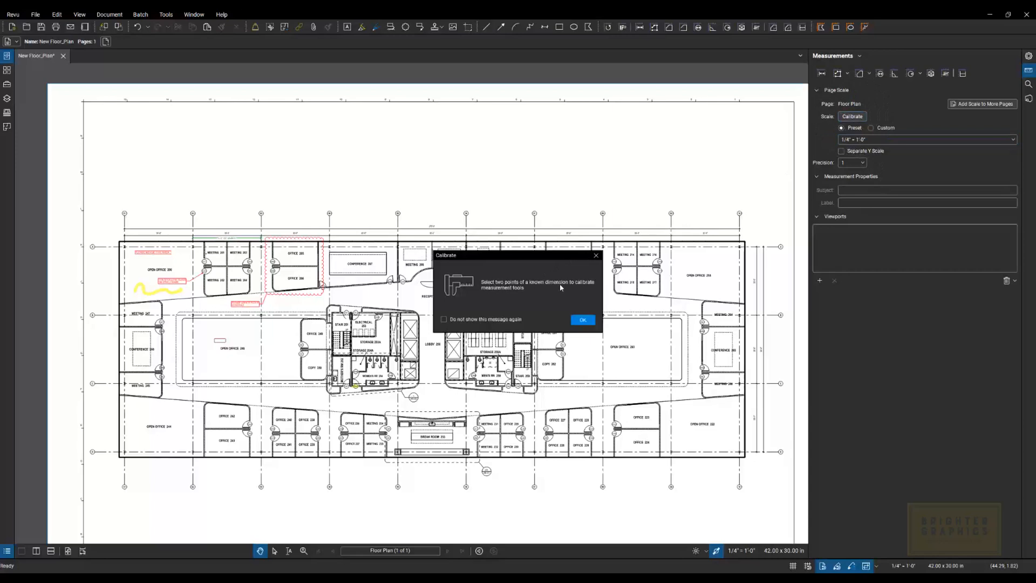
click(581, 320)
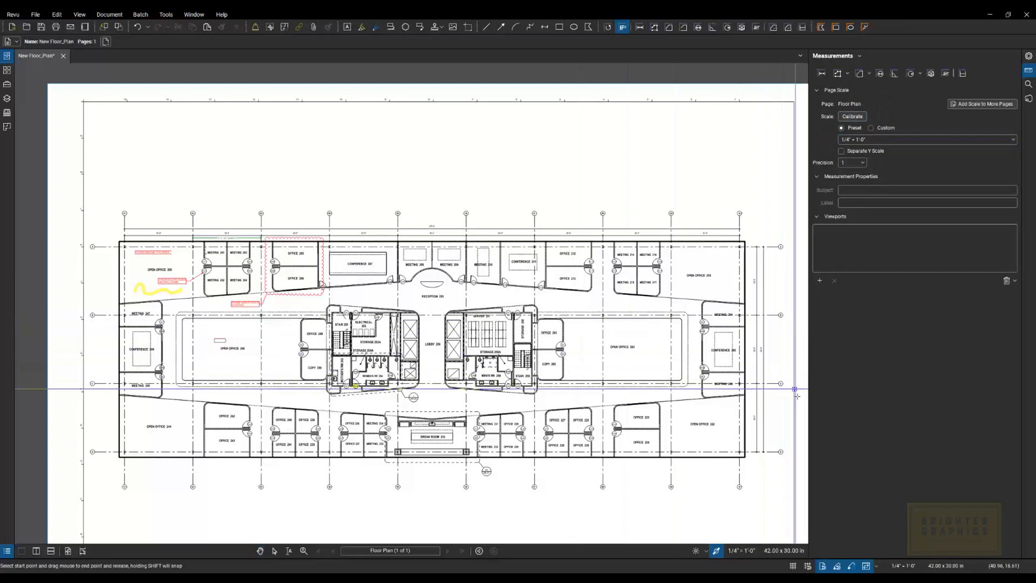
scroll(794, 399, up, 3)
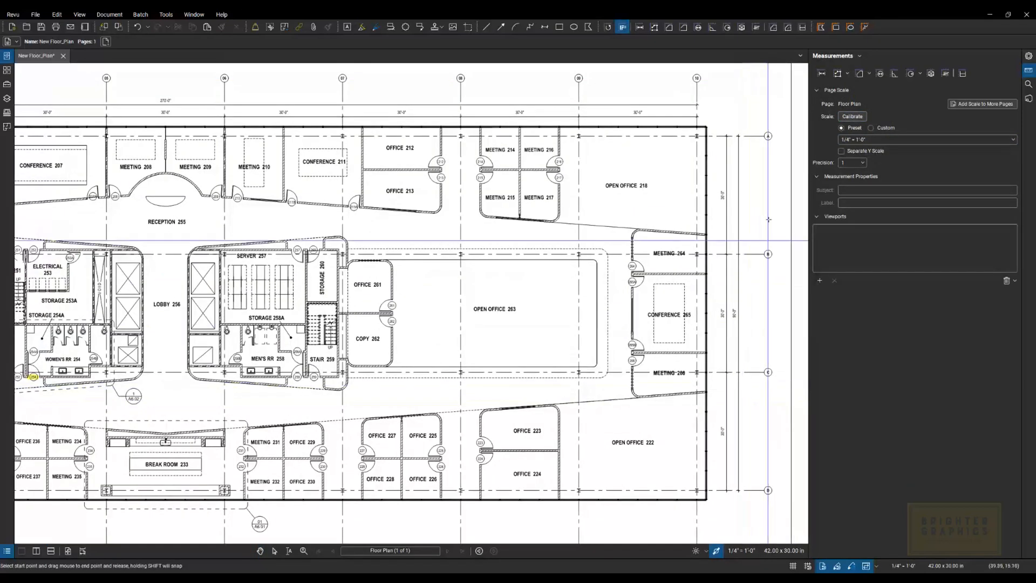
scroll(775, 318, up, 3)
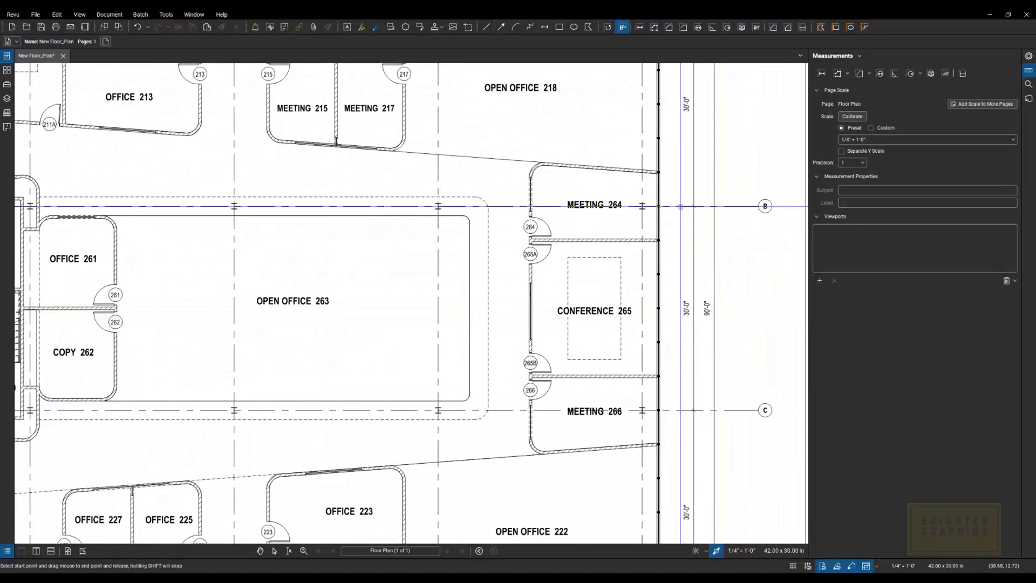
drag(680, 206, 680, 411)
Step: Set the calibrated distance to 30'-0" and apply the custom scale to the current page
double_click(456, 287)
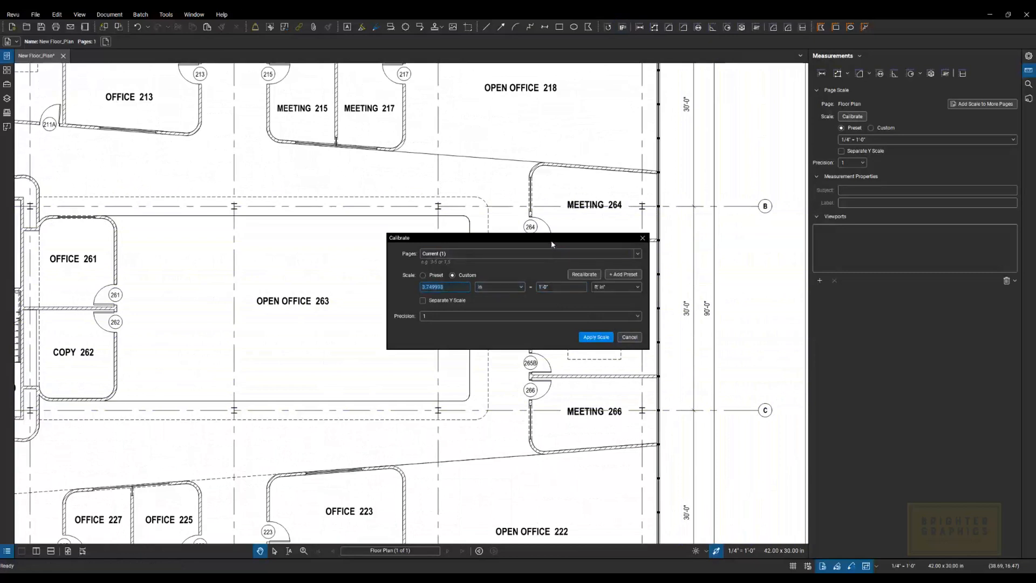
drag(555, 243, 514, 242)
double_click(517, 284)
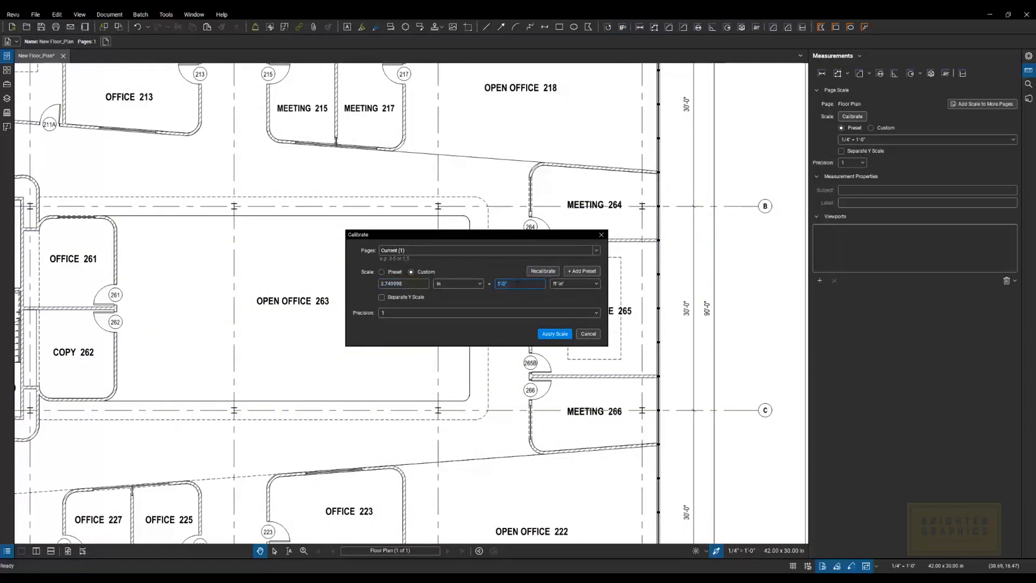
text(30)
click(549, 334)
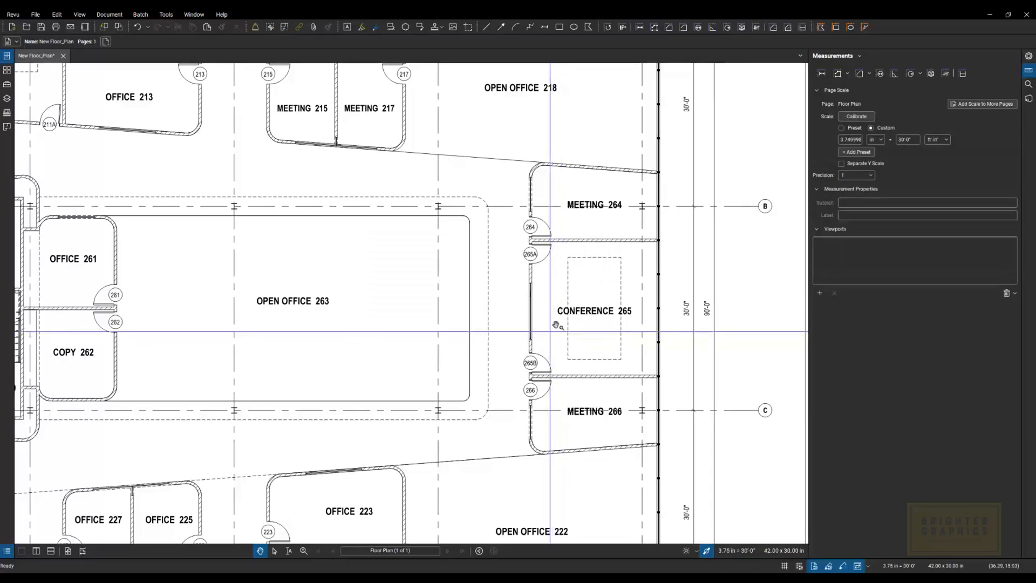
Step: Add a length measurement between grid lines B and C beside Conference 265 and offset it clear of the printed dimension
click(822, 74)
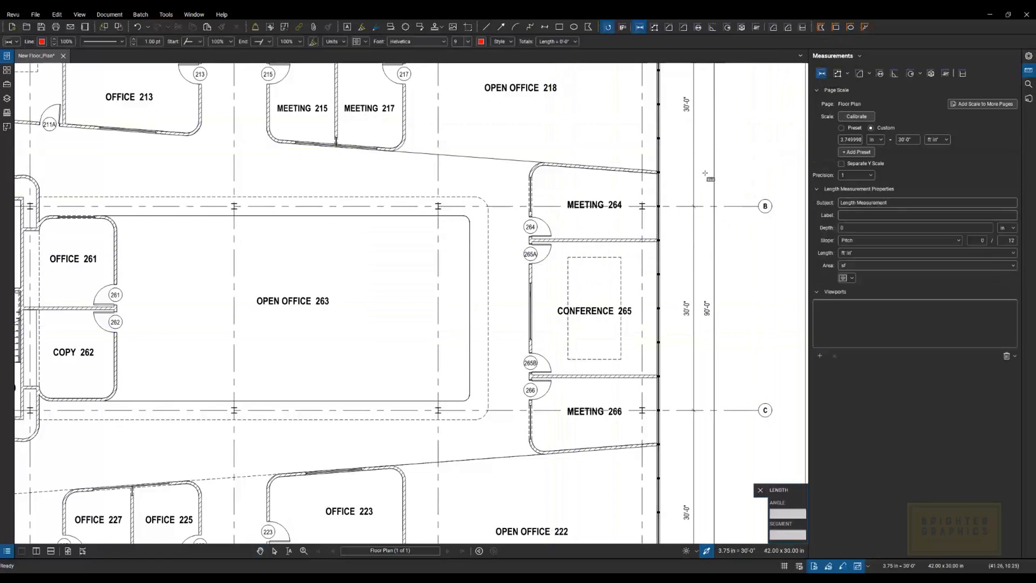
click(677, 206)
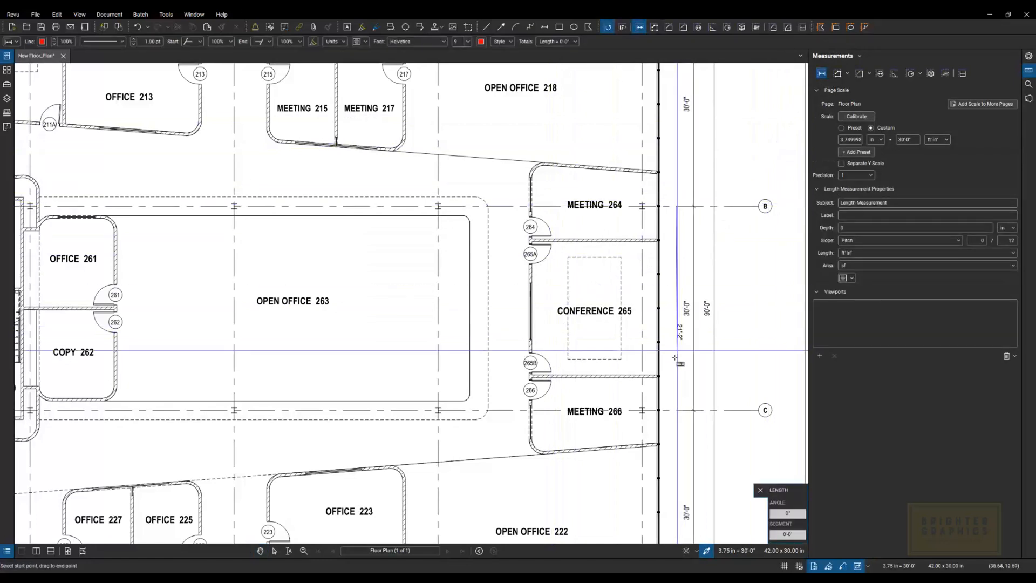
click(681, 410)
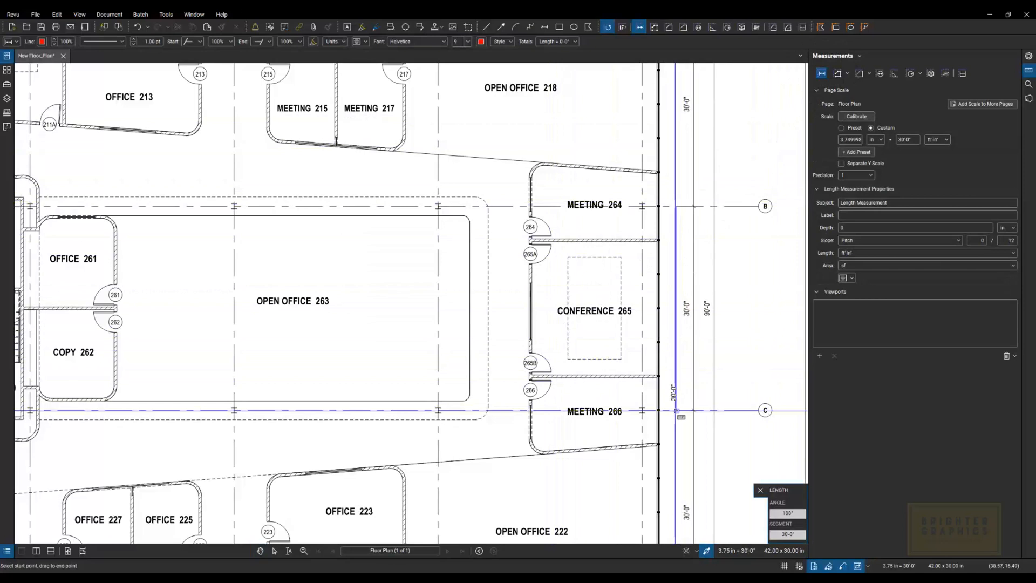
key(Escape)
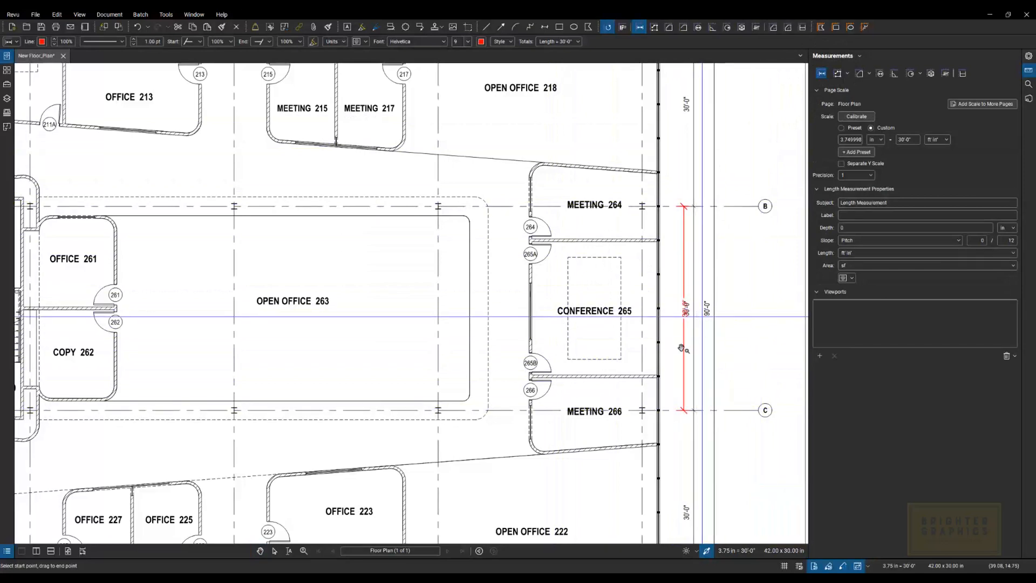
click(684, 348)
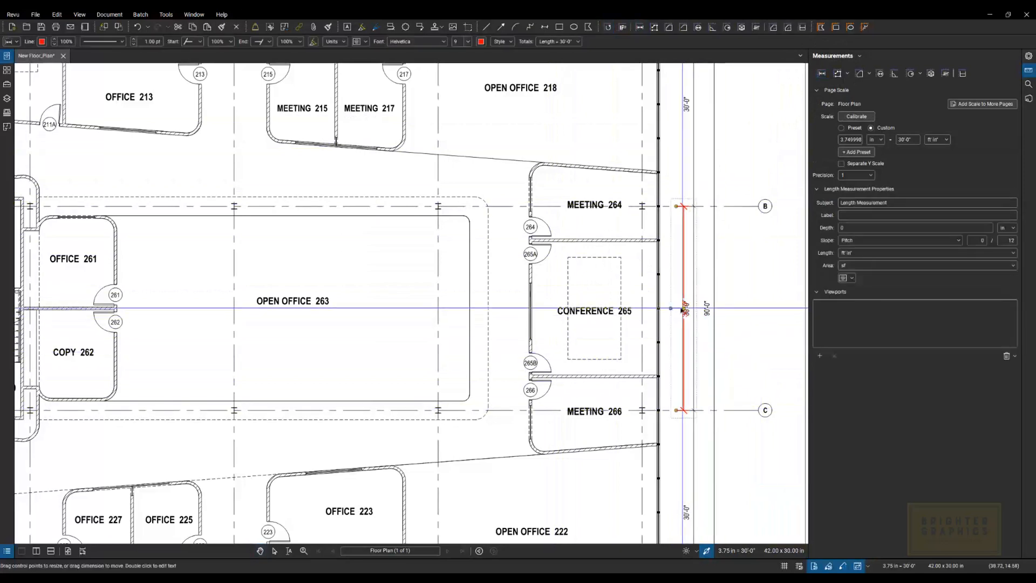
drag(676, 311, 667, 309)
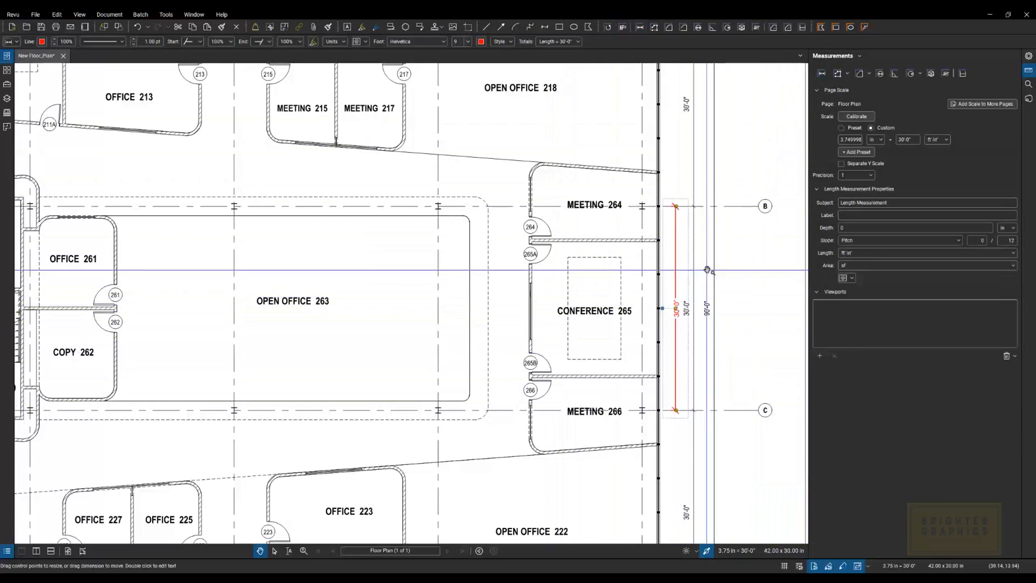
Step: Add a vertical and a horizontal length measurement between the inside wall faces of Conference 265
click(822, 74)
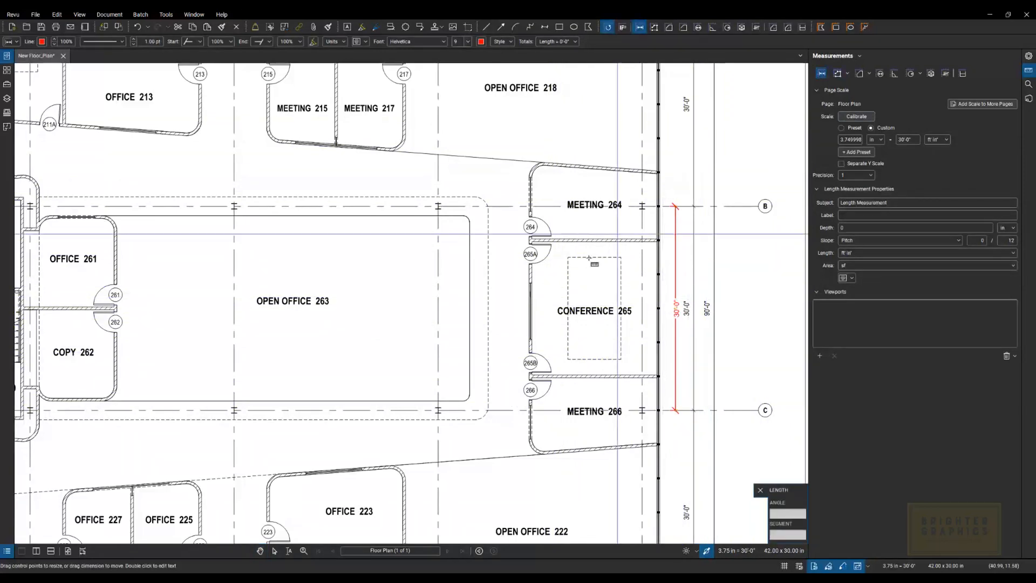
scroll(547, 282, up, 4)
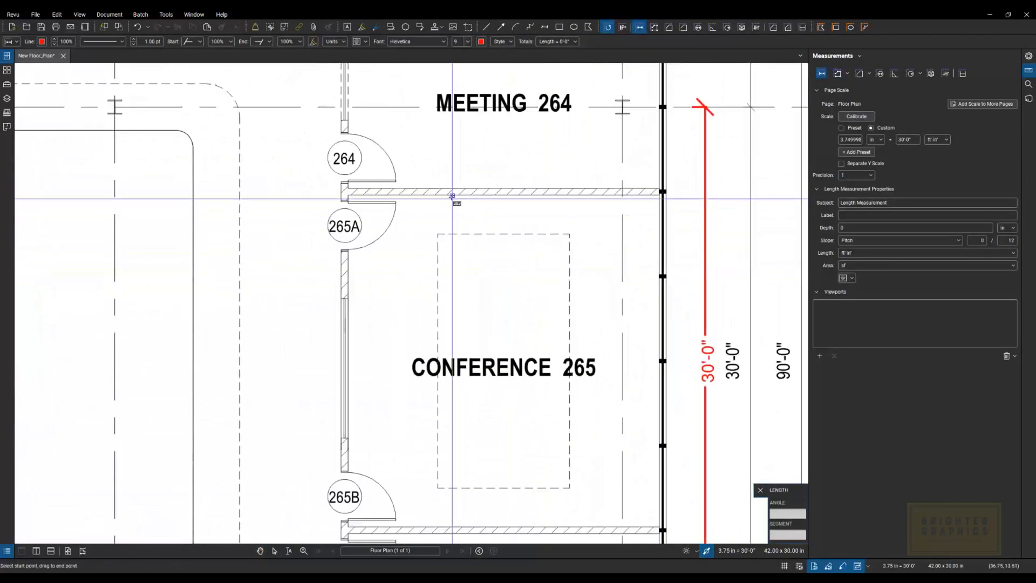
mouse_move(419, 195)
mouse_down()
mouse_move(420, 527)
mouse_move(423, 515)
mouse_up()
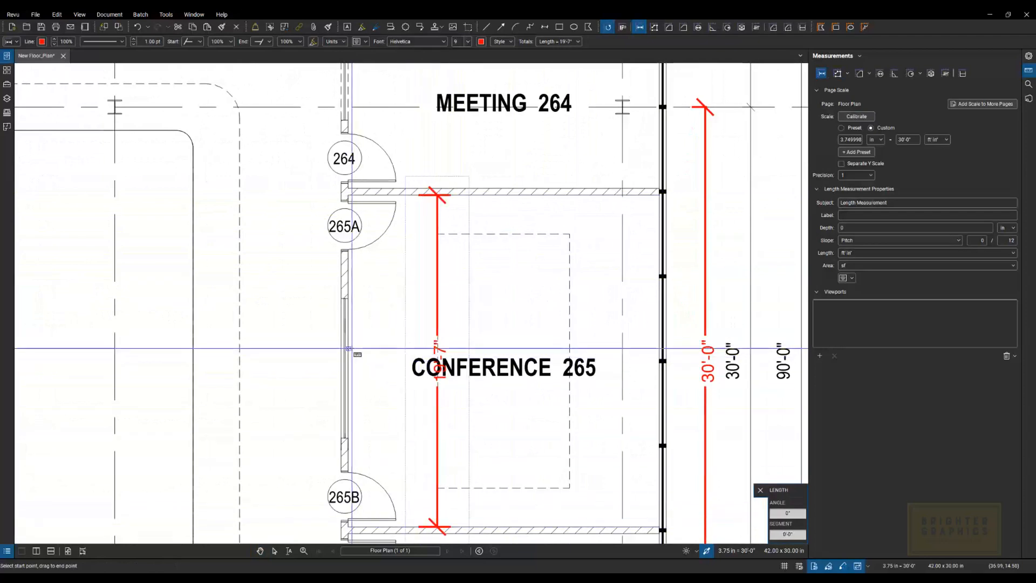
drag(350, 349, 648, 347)
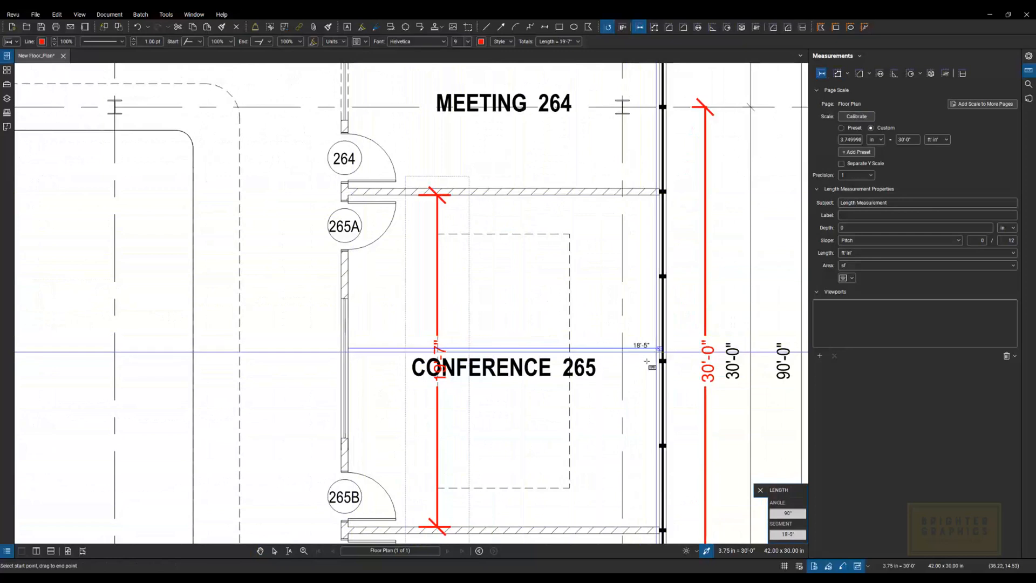
click(660, 350)
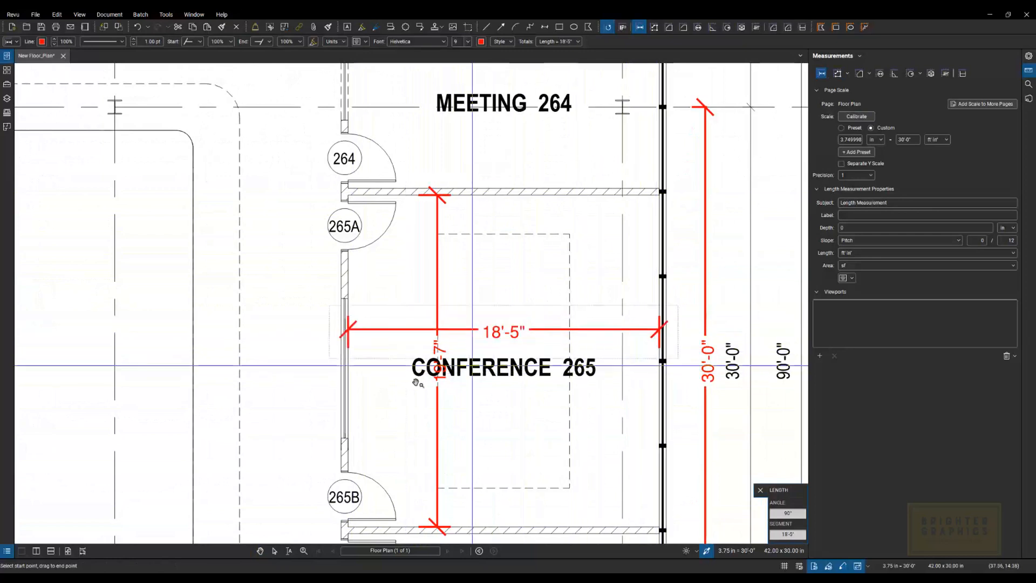
key(Escape)
Step: Move the vertical length measurement's text in Conference 265 off the room name to a clear spot beside the dimension line
click(441, 370)
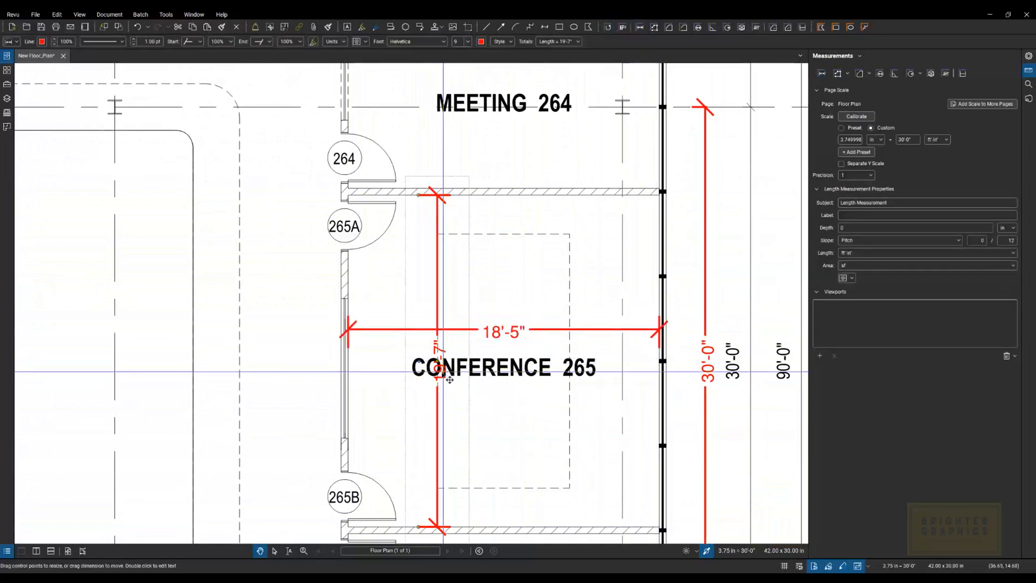
mouse_move(438, 381)
mouse_down()
mouse_move(423, 399)
mouse_move(422, 435)
mouse_up()
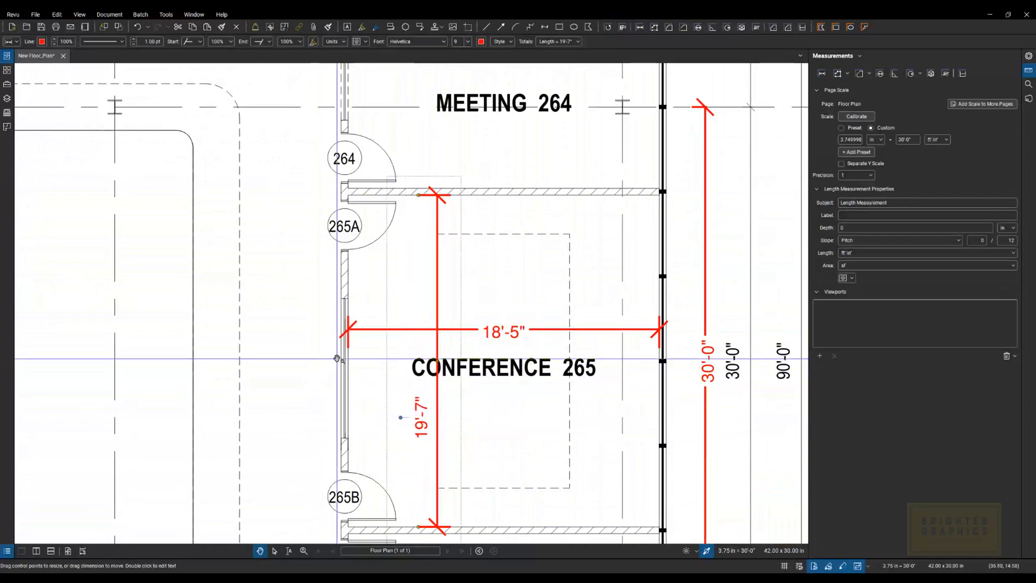
key(Escape)
Step: Add an area measurement covering Meeting 214 as a rectangle between opposite inside wall corners
scroll(542, 335, down, 5)
scroll(543, 334, down, 2)
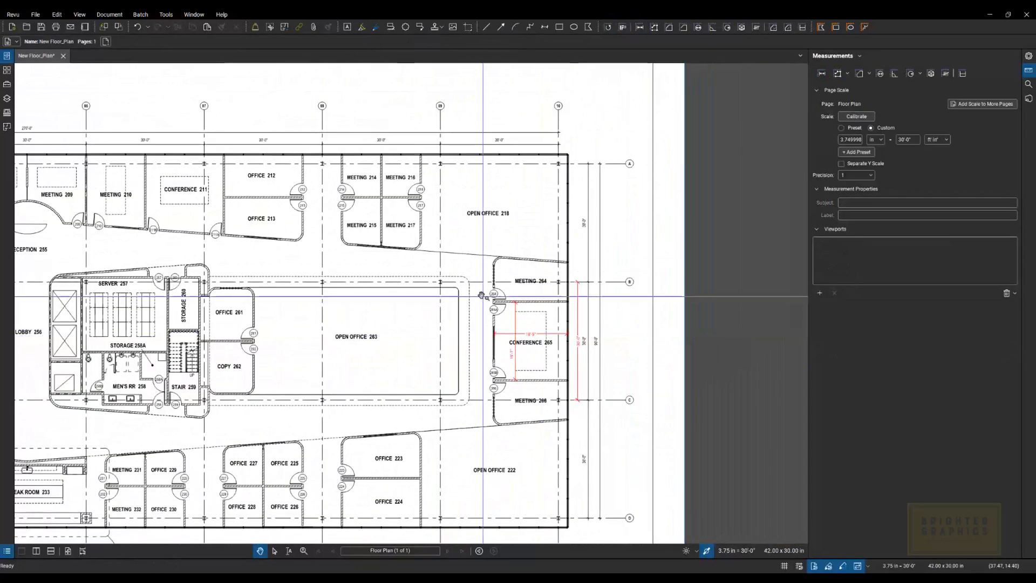
mouse_move(475, 263)
mouse_down()
mouse_move(566, 271)
mouse_move(588, 298)
mouse_up()
scroll(501, 203, up, 6)
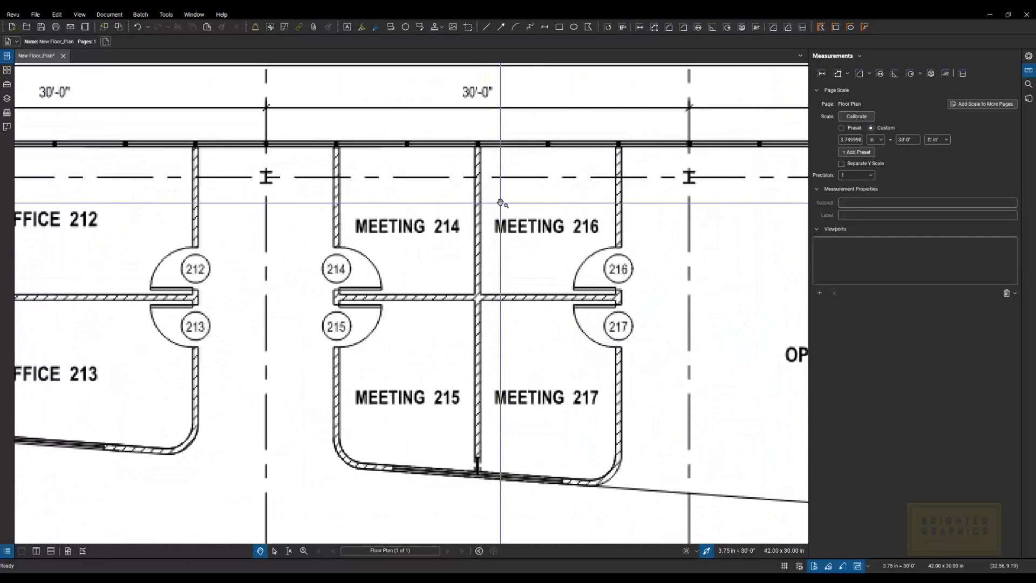
click(860, 74)
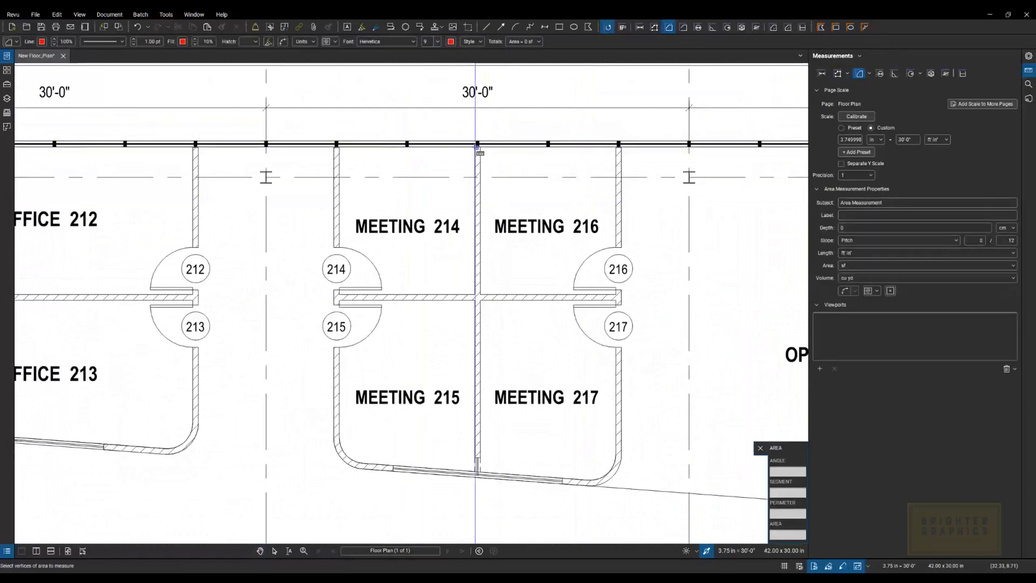
scroll(377, 148, up, 3)
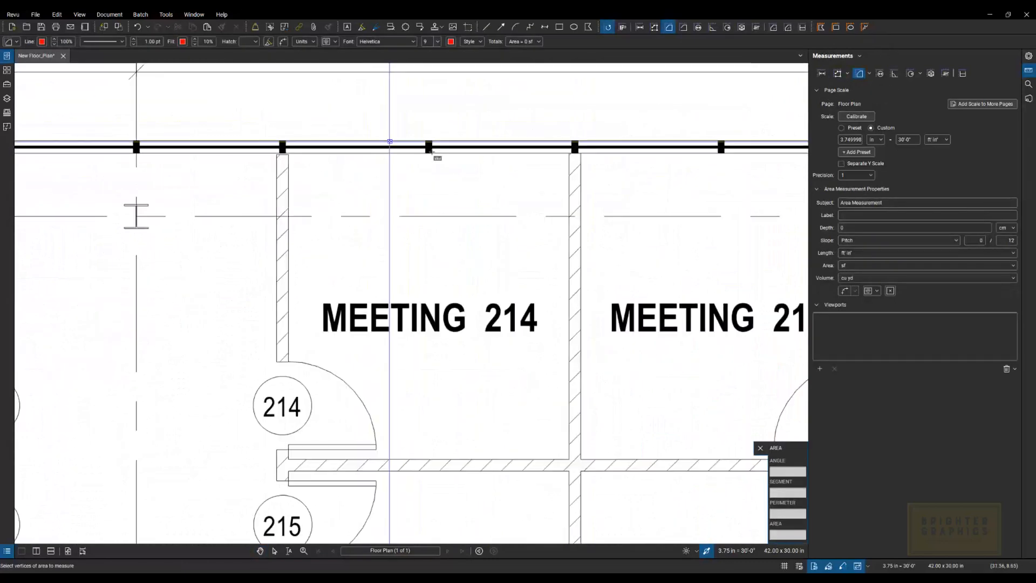
click(569, 154)
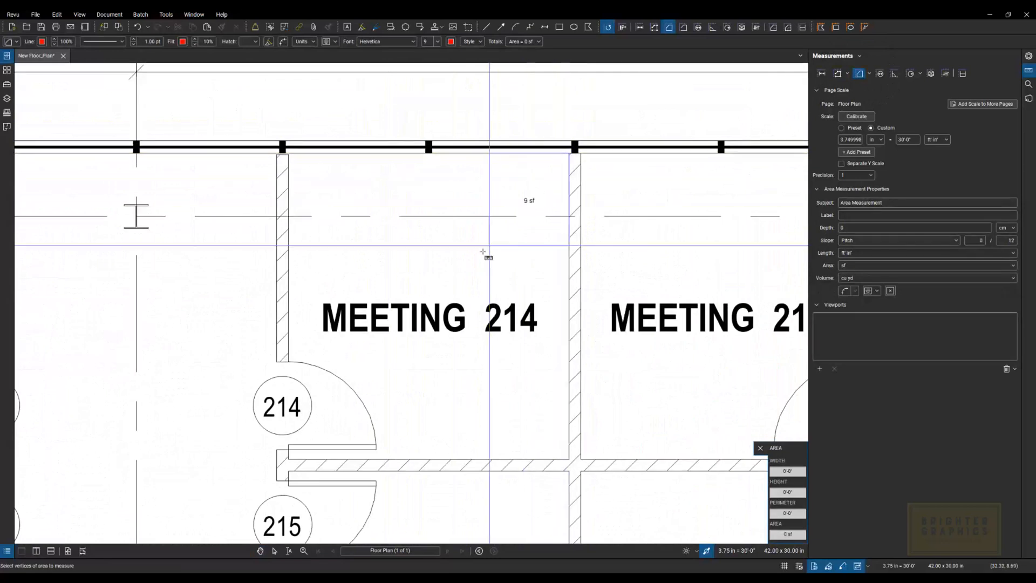
double_click(289, 459)
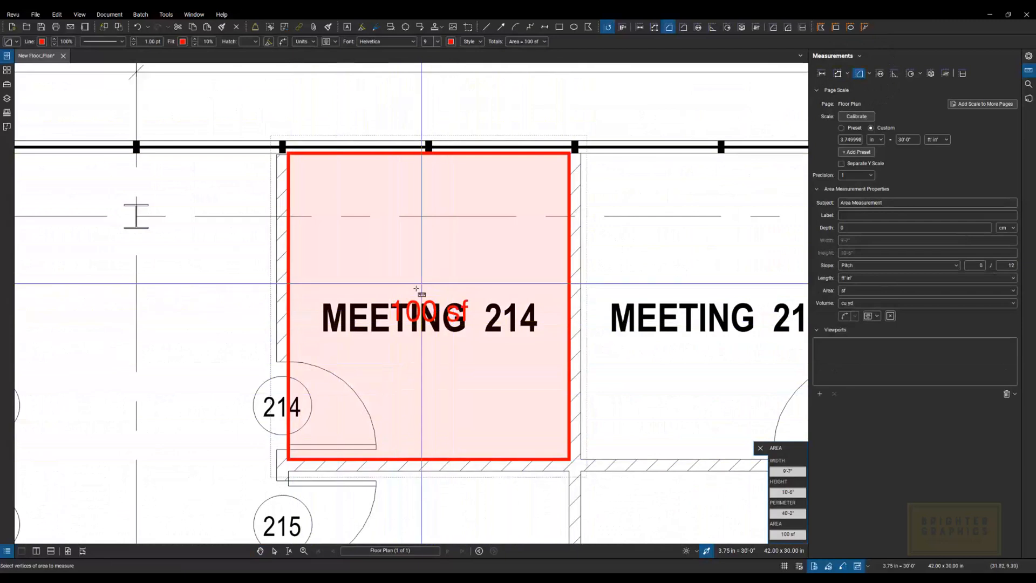
Step: Move the Meeting 214 area measurement's text just above the room name
key(Escape)
click(425, 321)
drag(424, 319, 425, 275)
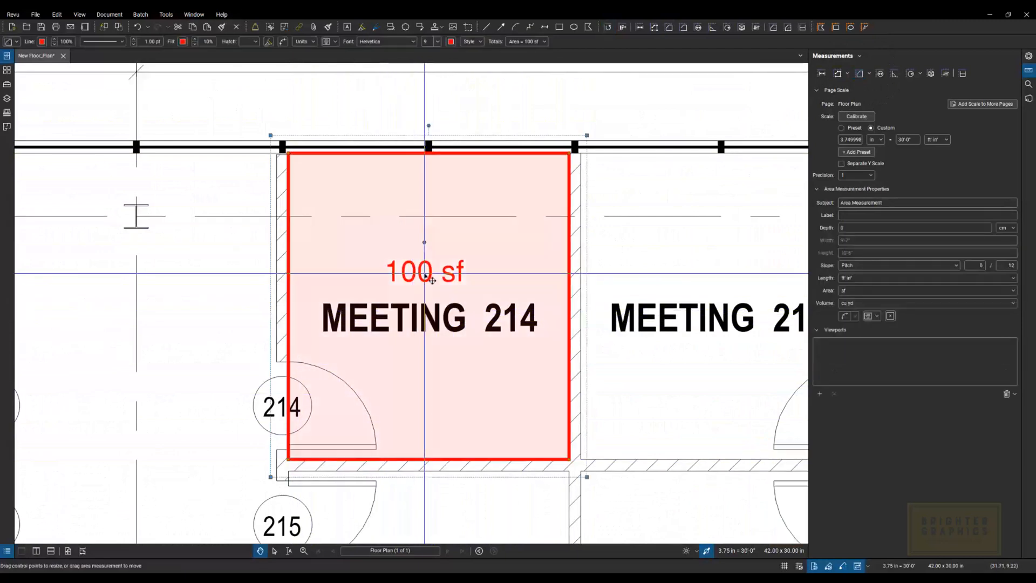
key(Escape)
Step: Add a polylength measurement tracing a walking path from door 217 past Conference 265, along the corridor and out through Break Room 233
scroll(378, 283, down, 5)
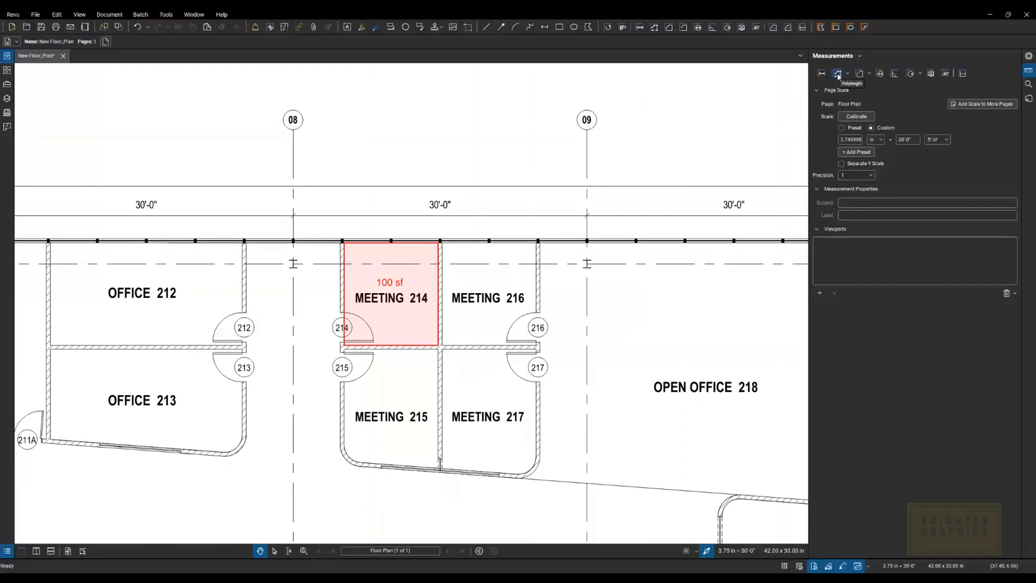
click(839, 76)
scroll(541, 289, down, 4)
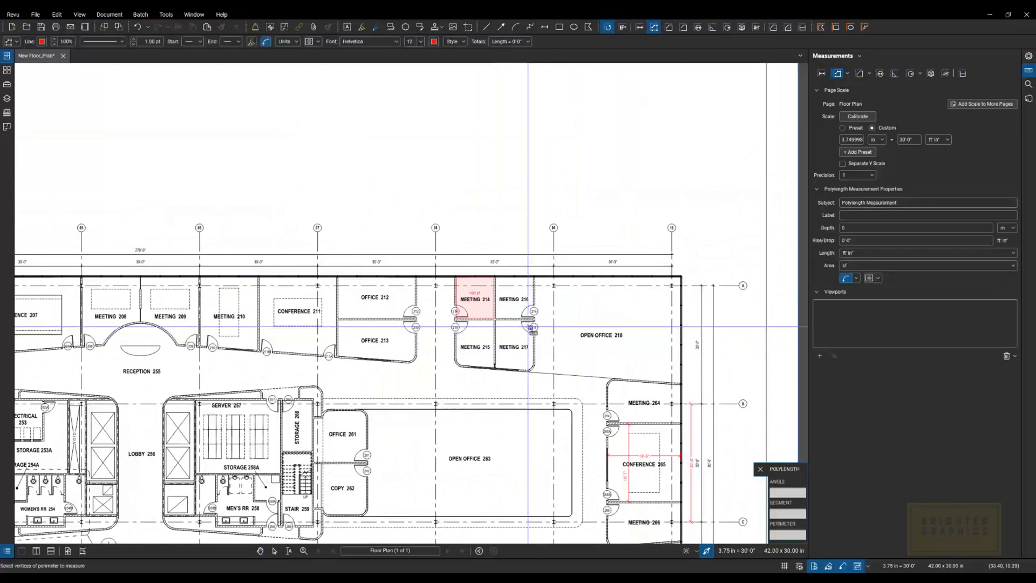
click(530, 327)
click(596, 397)
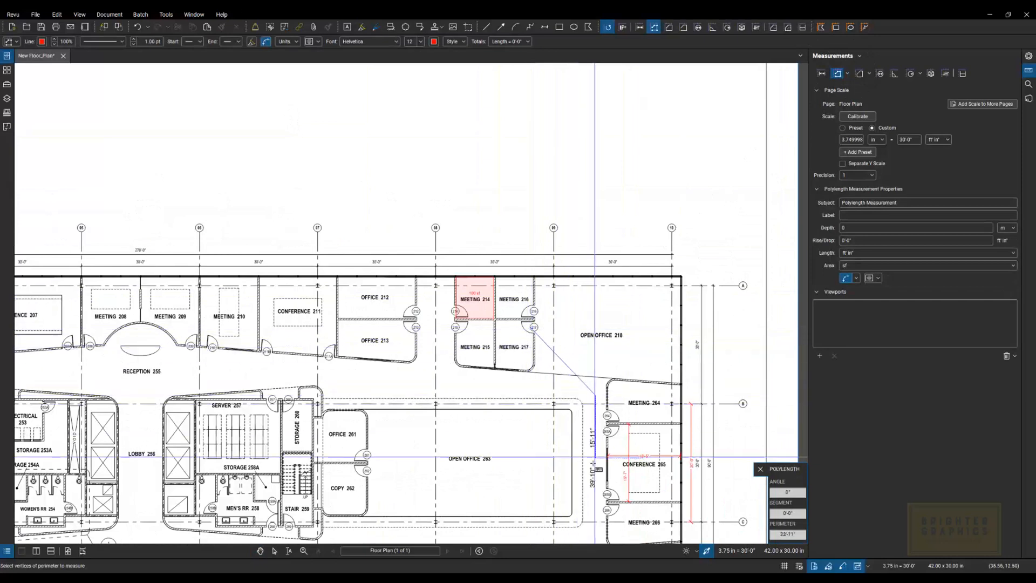
click(596, 527)
scroll(556, 355, down, 2)
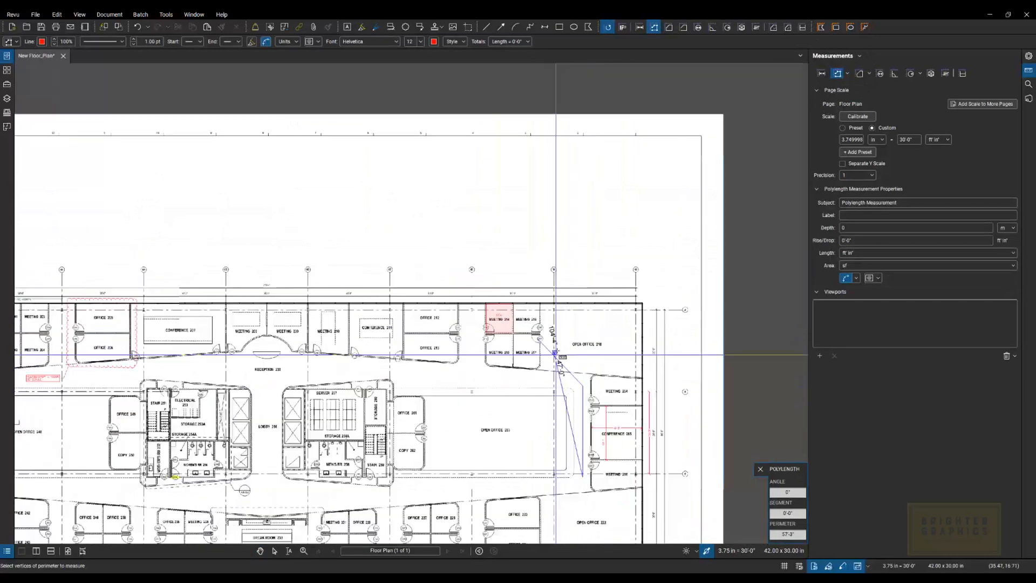
scroll(556, 356, down, 2)
scroll(439, 480, up, 2)
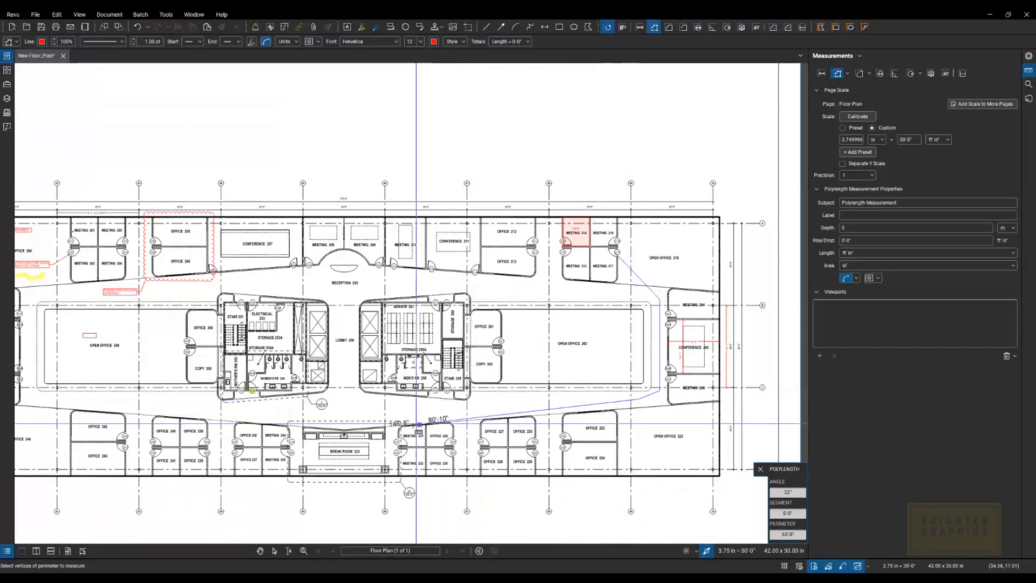
click(399, 414)
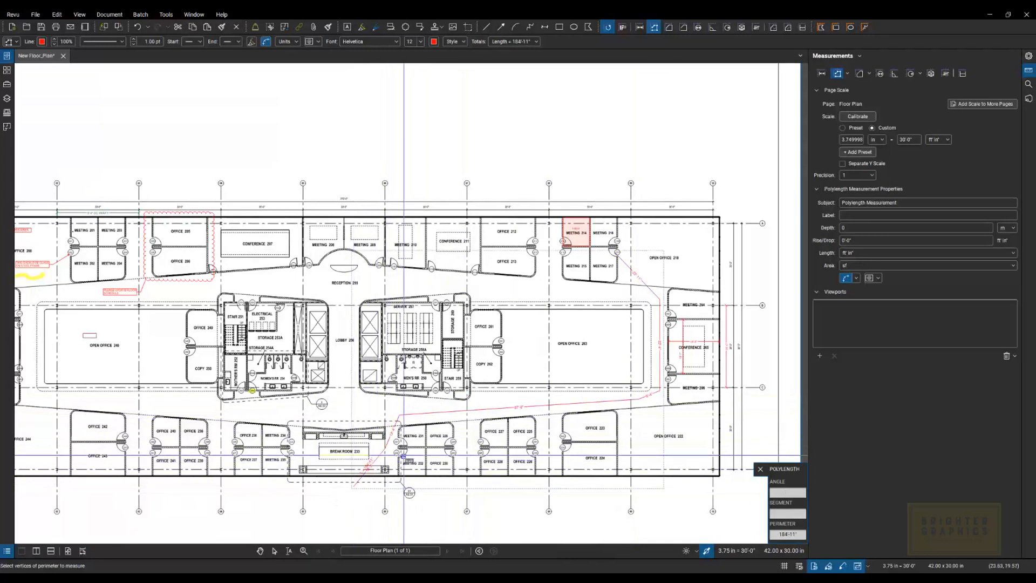
key(Escape)
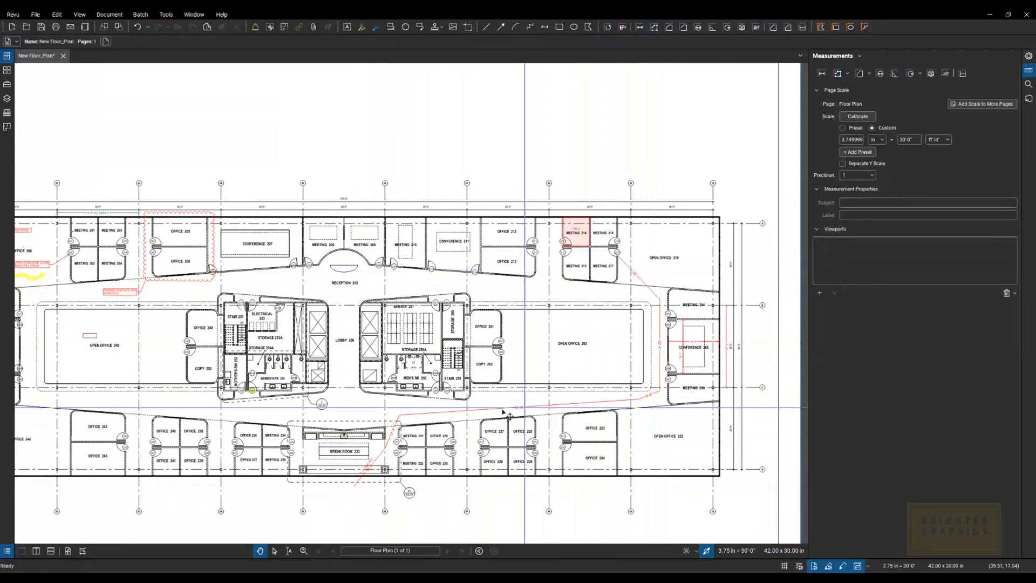
Step: Examine the segment lengths and total length labelled on the polylength path at Break Room 233 and along the corridor
scroll(366, 470, up, 2)
scroll(367, 471, up, 3)
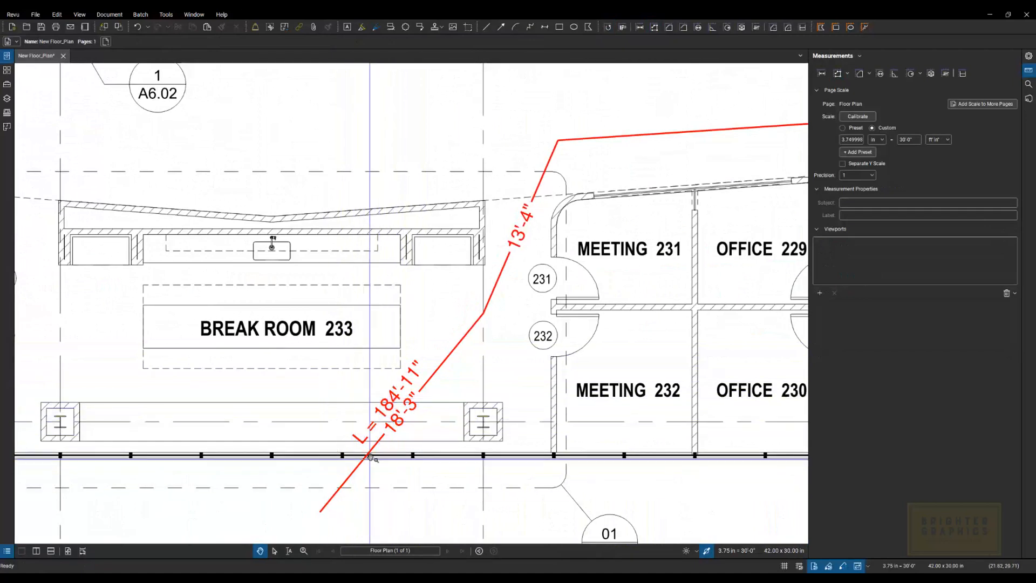
scroll(422, 382, down, 5)
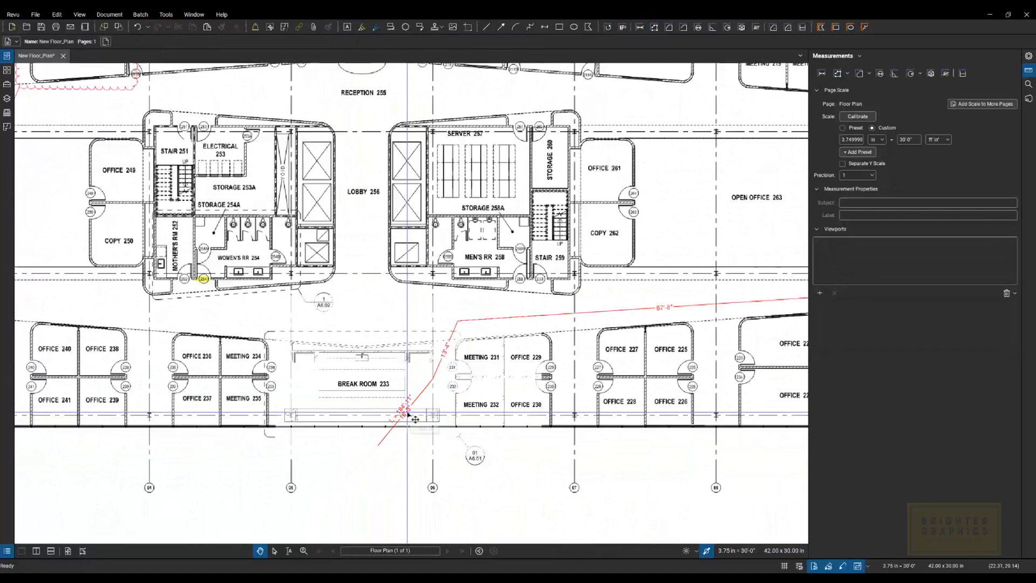
drag(547, 342, 494, 351)
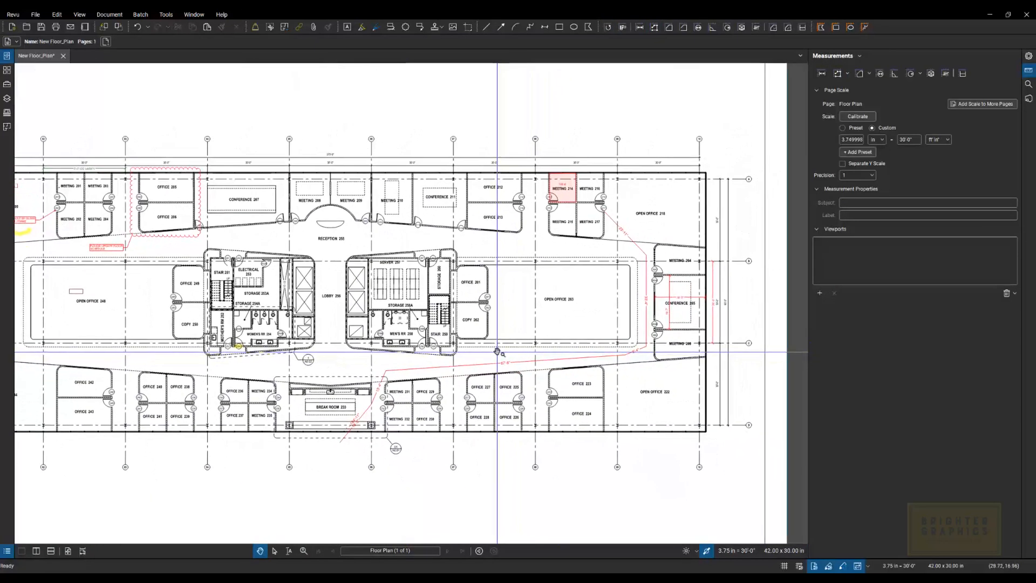